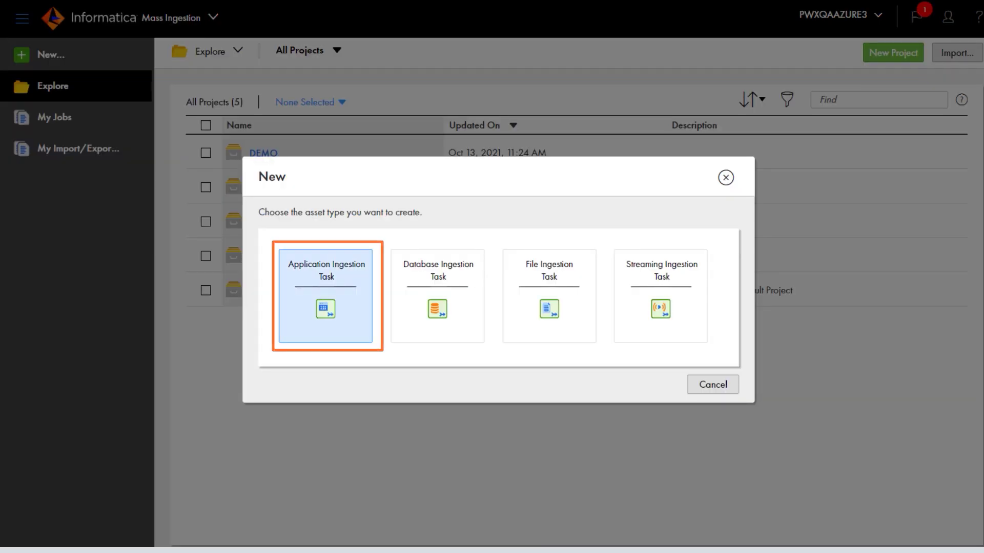
type("S")
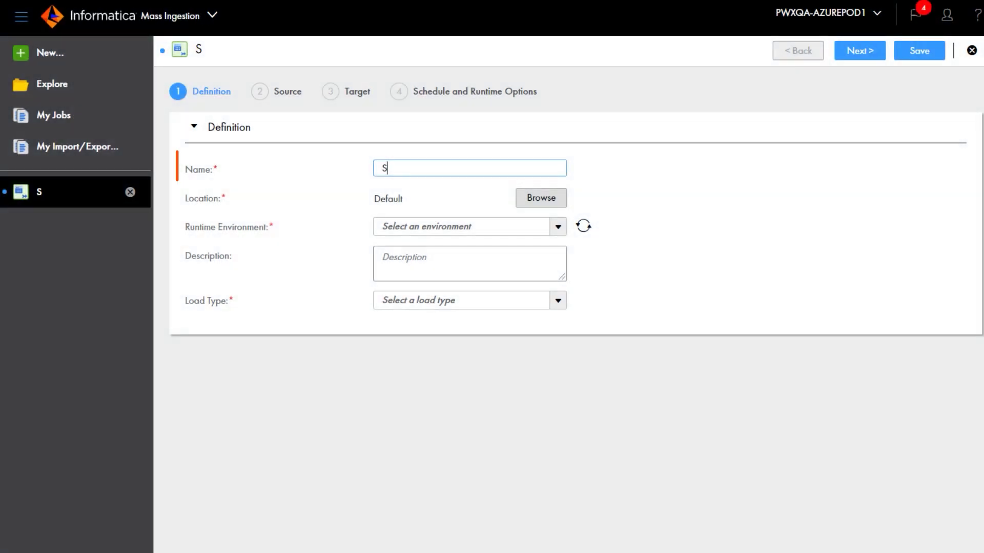
type("alesforce_to_Snowflake_Rep")
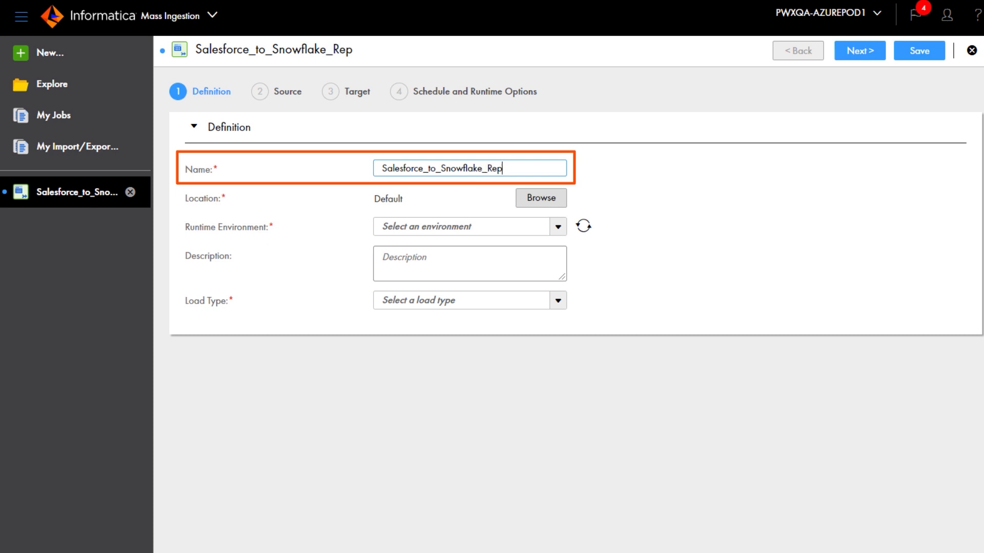
type("n")
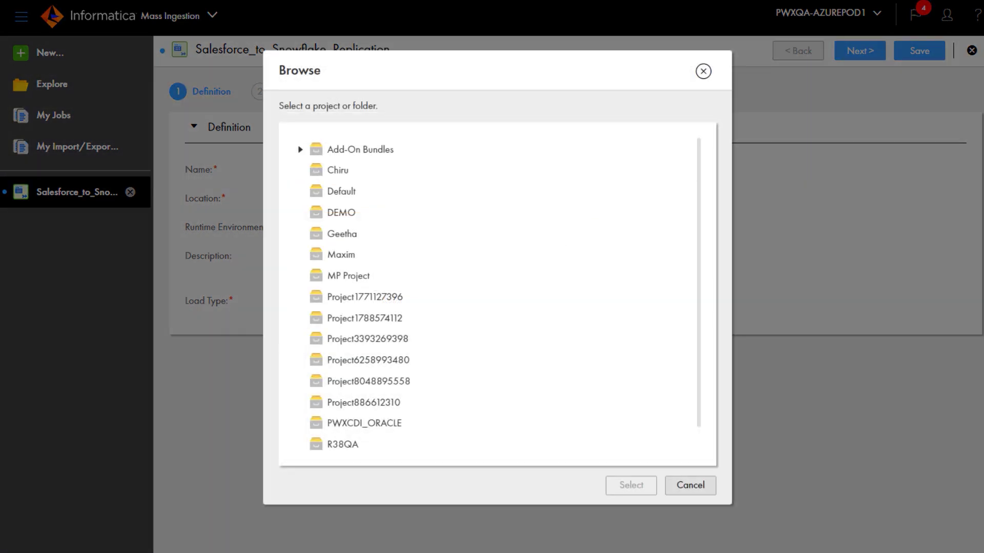
Place the task in the DEMO folder with EMPWXQAZURPD101 as its runtime environment
left_click(341, 212)
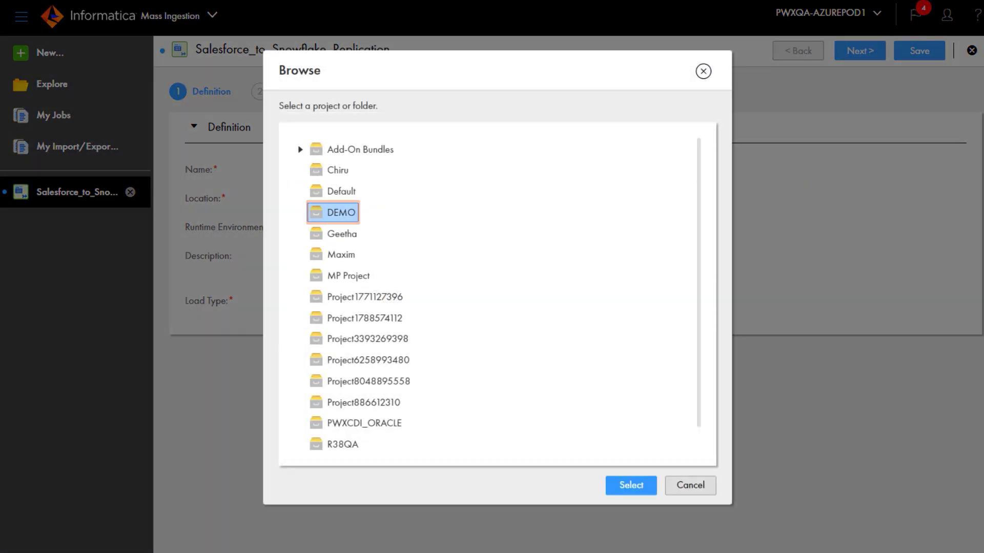
left_click(631, 485)
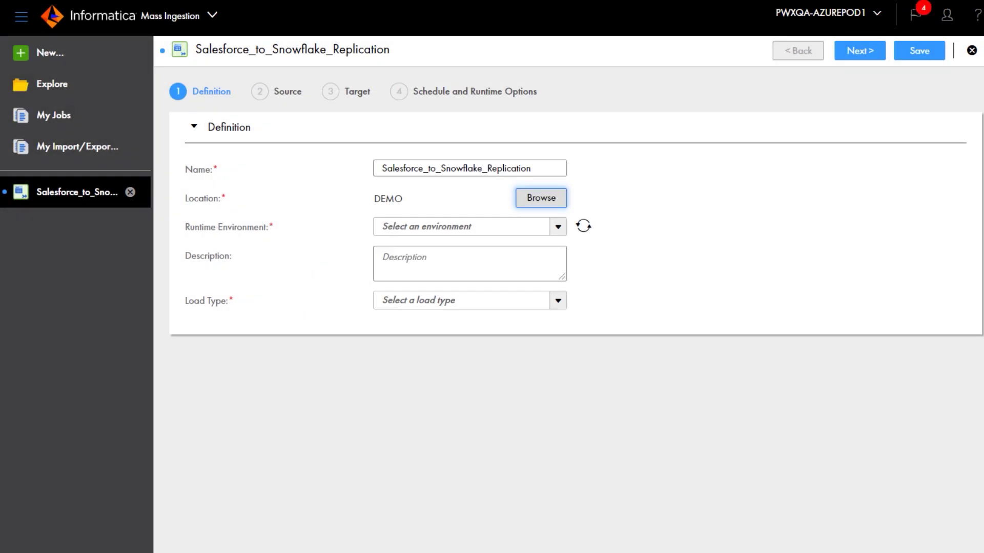
left_click(469, 226)
left_click(451, 290)
Add a task description and set the load type to Initial and Incremental Loads
left_click(469, 263)
type("Ingestion task to replicate Salesforce data to")
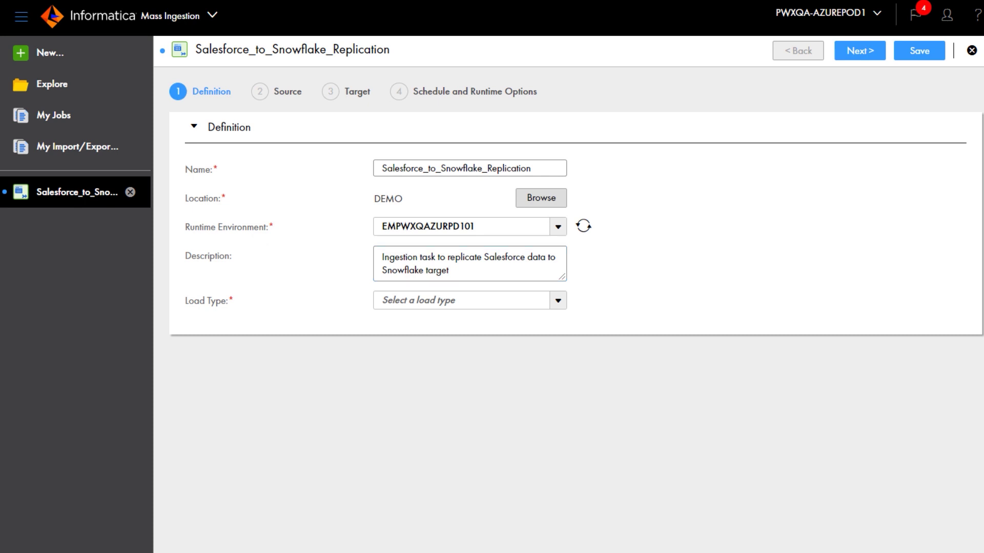
left_click(469, 300)
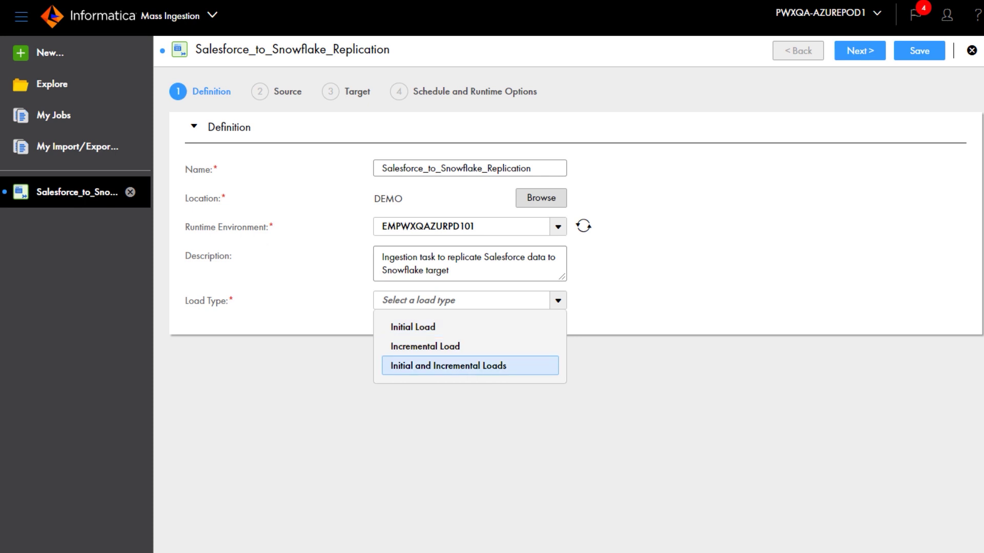
left_click(470, 366)
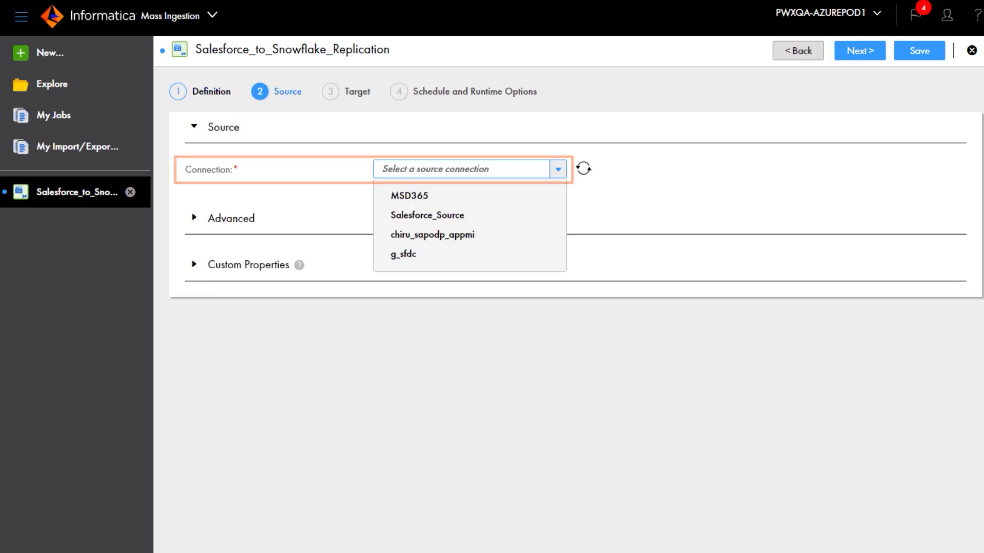
Use Salesforce_Source as the source connection with an Object Selection rule
key("Return")
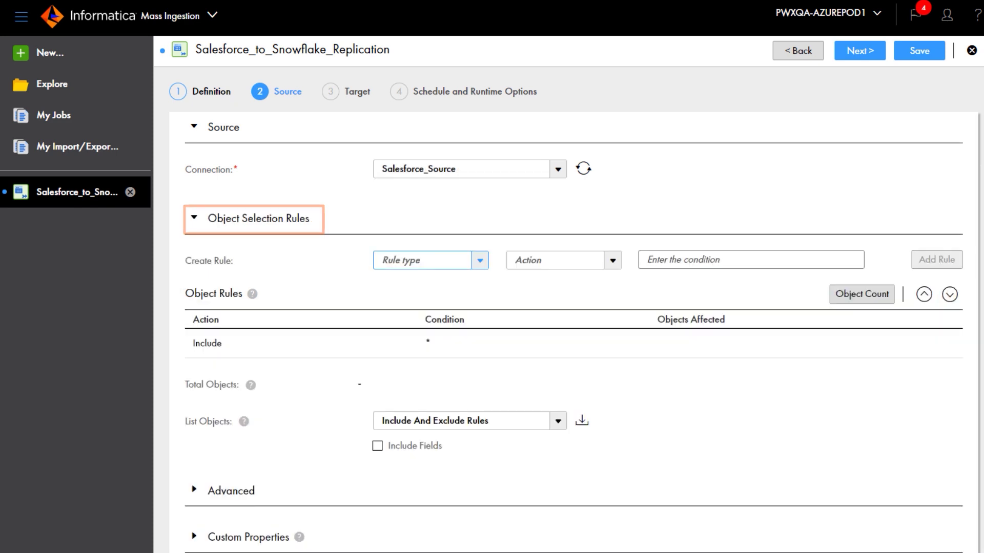
key("alt+Down")
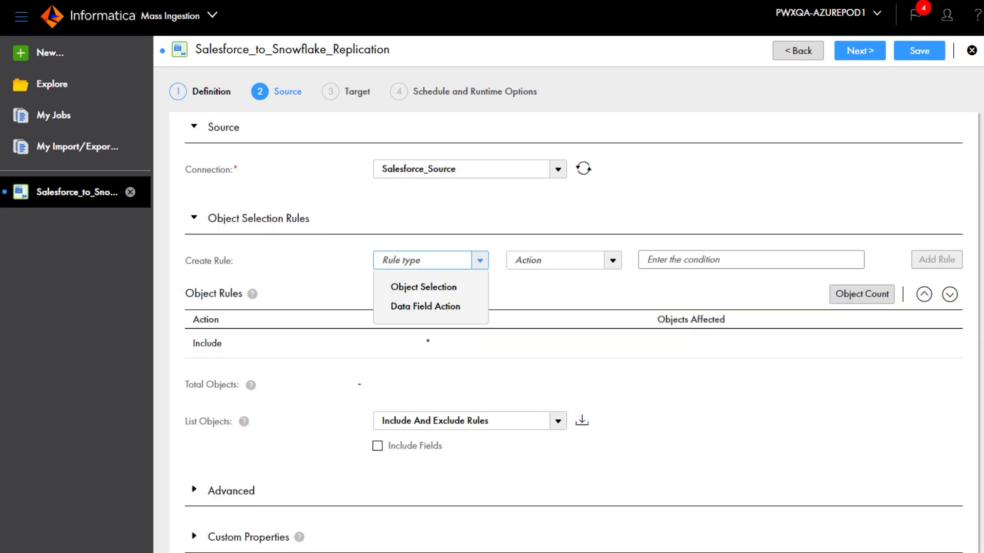
key("Down")
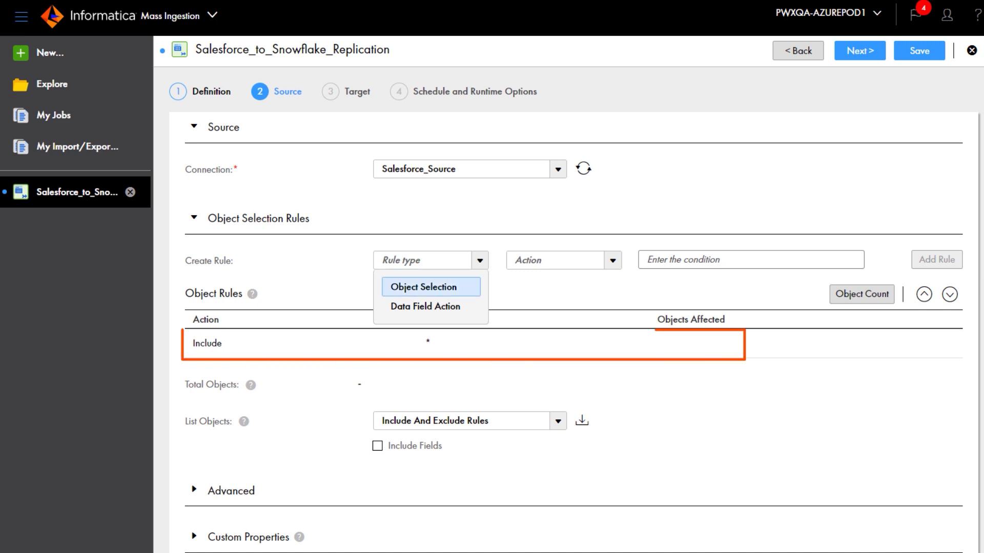
key("Return")
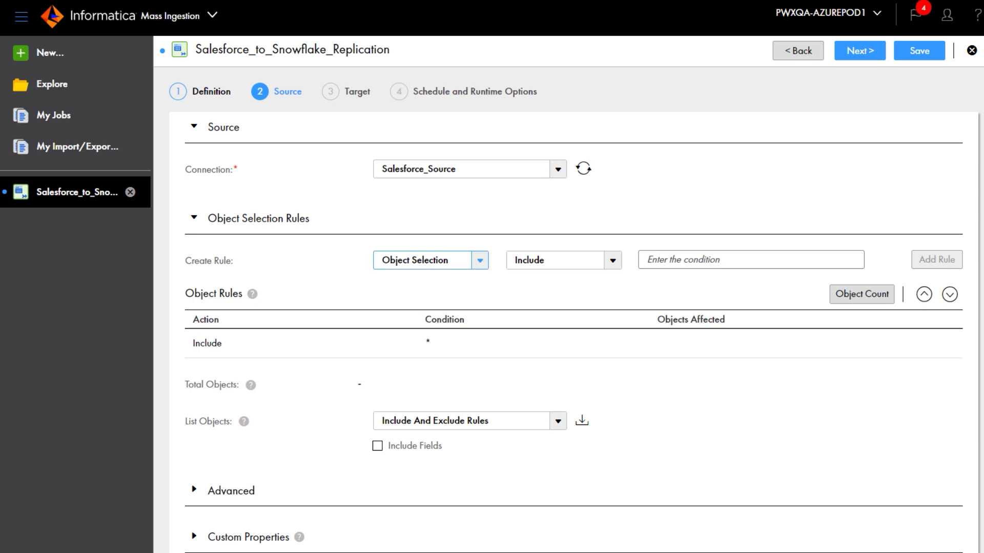
key("alt+Down")
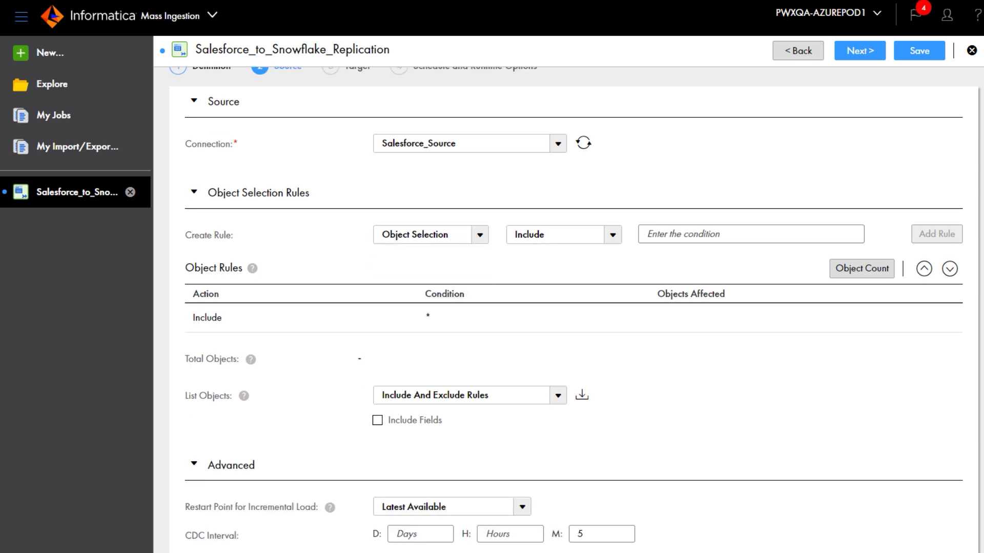
scroll(575, 307, "down", 3)
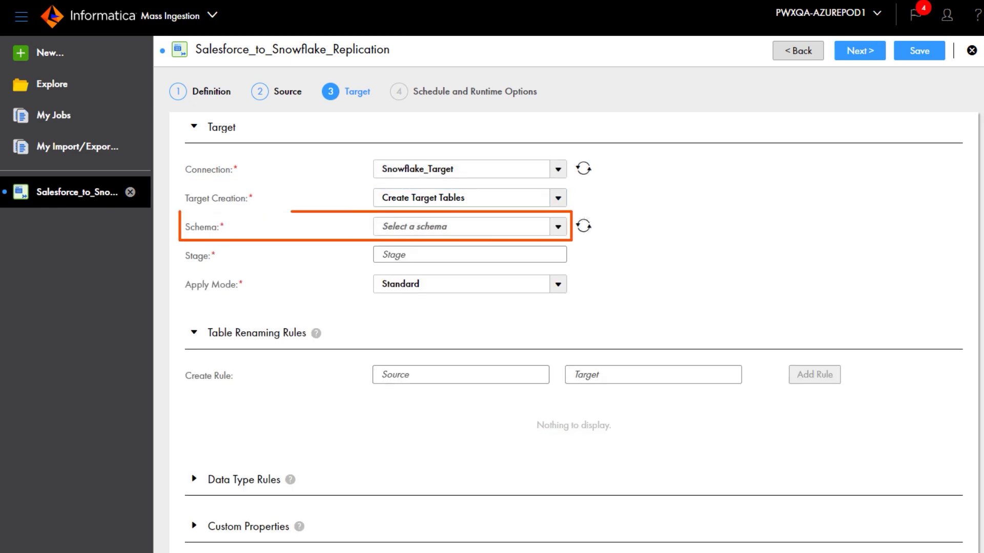
Choose INFORMATION_SCHEMA as the Snowflake target schema and move on to the stage
left_click(469, 226)
type("INF")
key("Return")
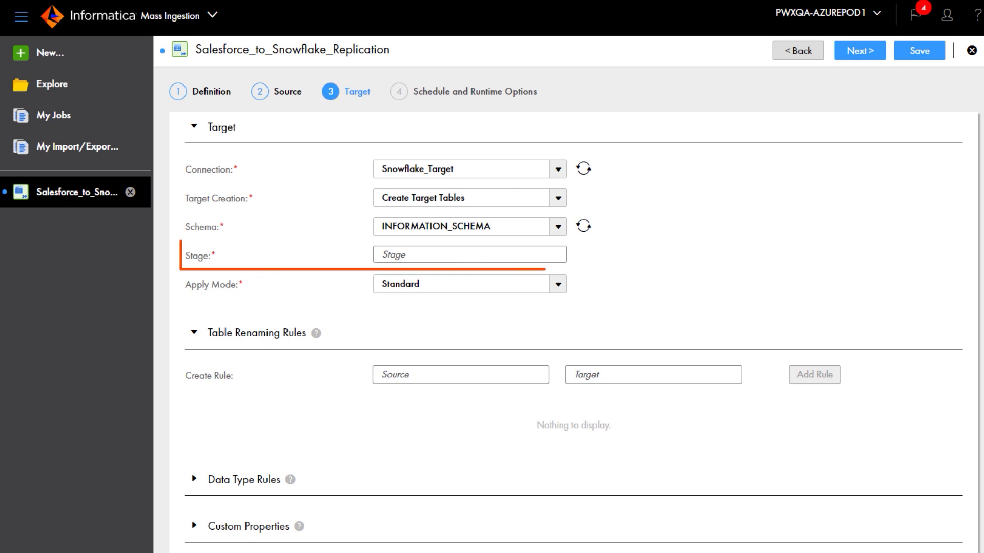
key("Tab")
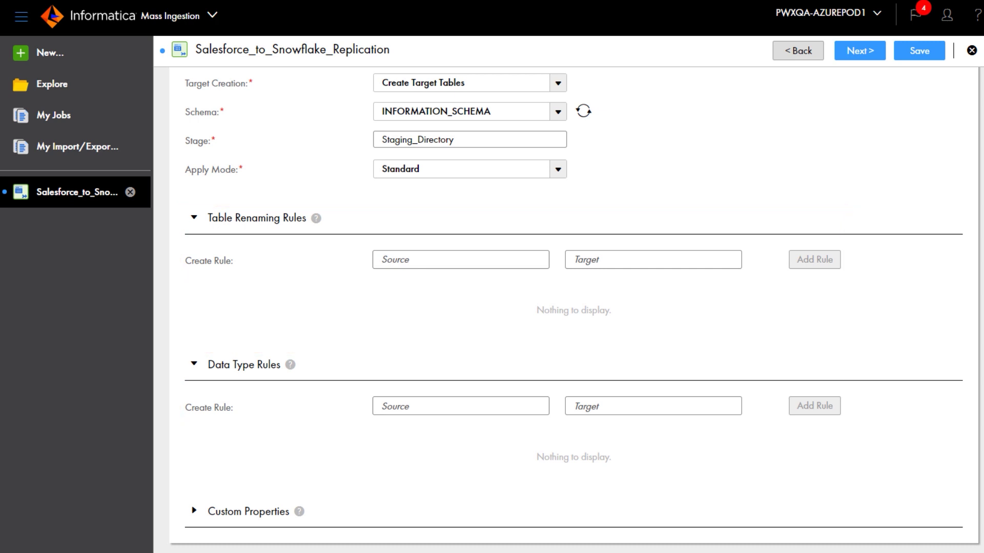
scroll(575, 308, "up", 2)
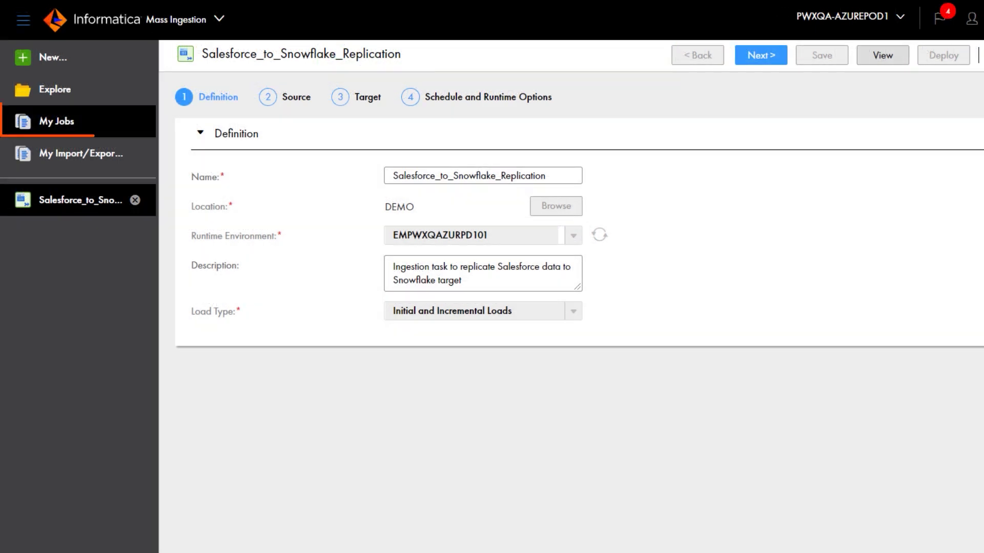
Run the Salesforce_to_Snowflake_Replication job from its actions menu in My Jobs
left_click(56, 121)
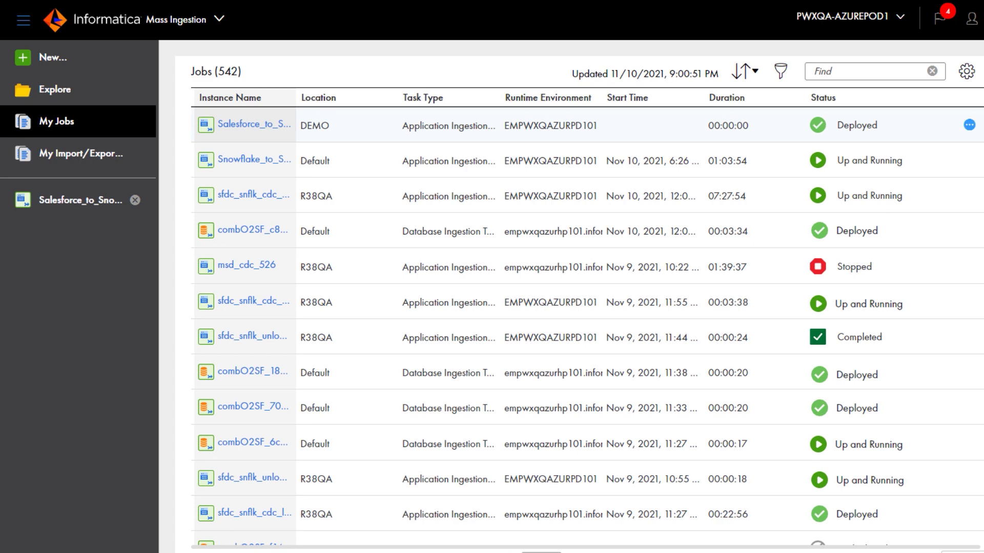
left_click(969, 125)
left_click(949, 173)
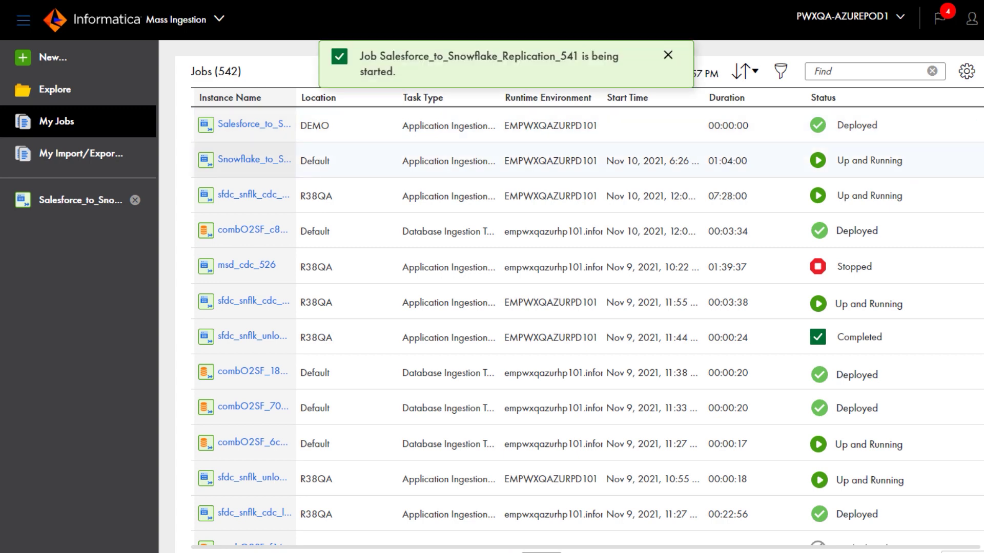